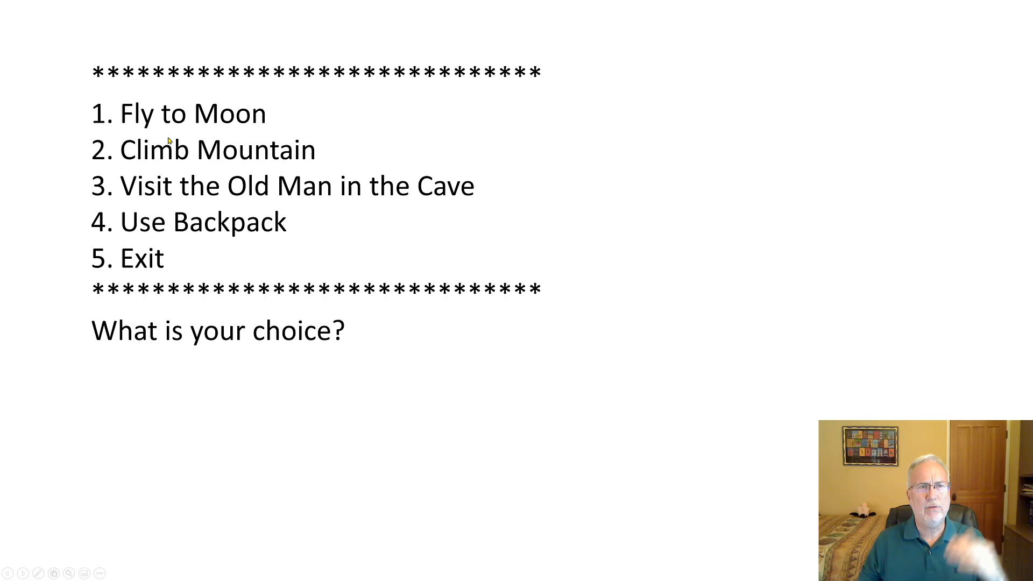
- Advance the slideshow to the Java do-while loop and switch menu code slide
{"action": "left_click", "coordinate": [680, 337]}
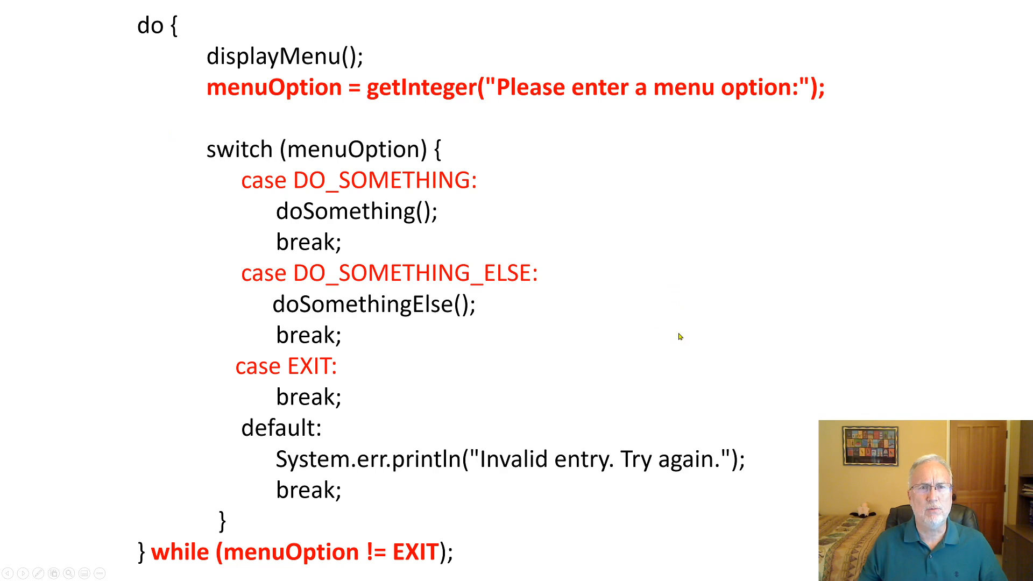